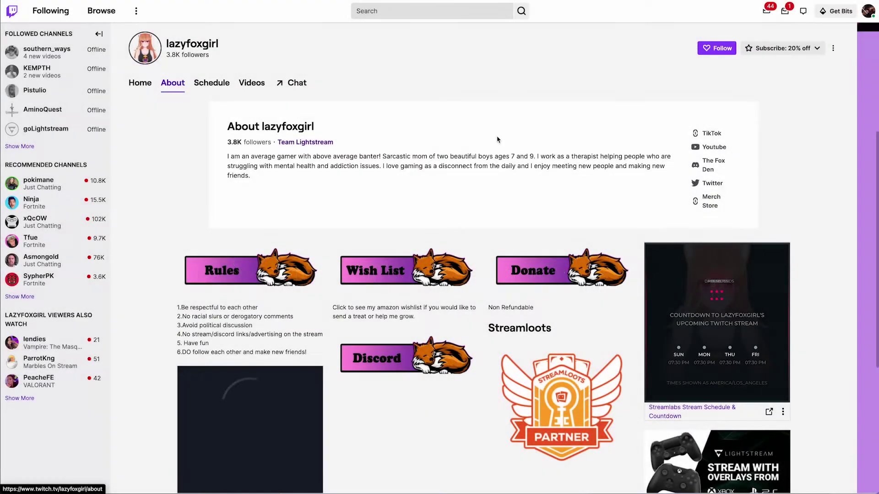
# Sign up for a free Canva account to begin a new design.
pyautogui.scroll(-3, 498, 139)
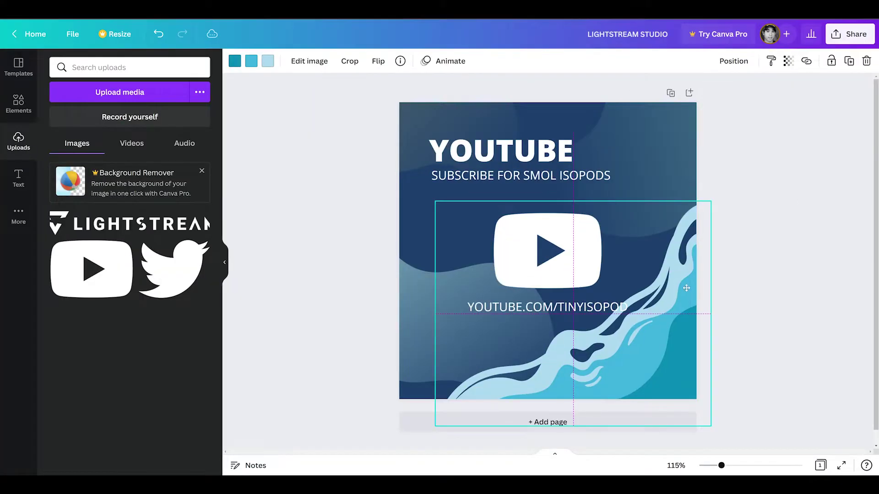
pyautogui.moveTo(686, 287); pyautogui.dragTo(693, 299)
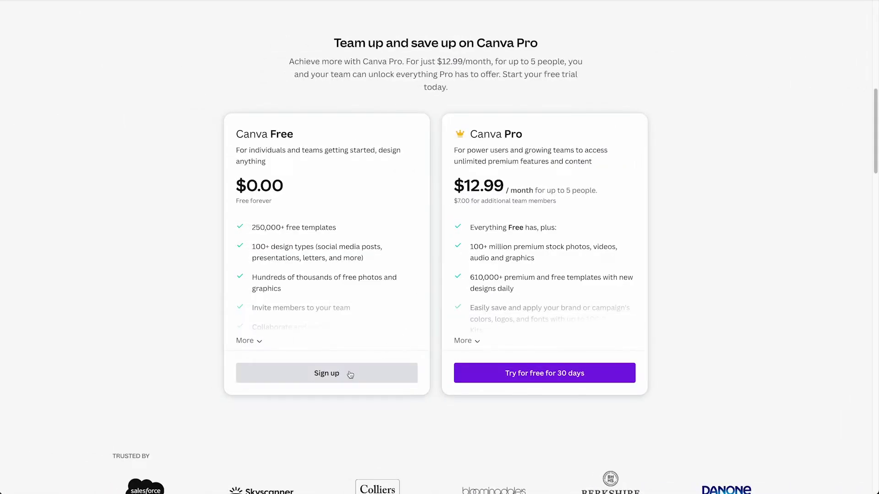
pyautogui.click(350, 374)
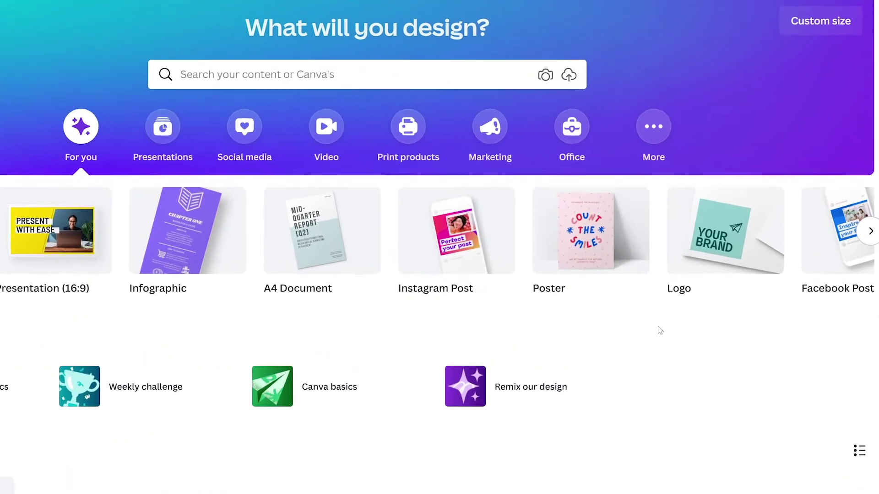
# Create a blank 500 × 500 Logo design and fill its background with navy #1D406D.
pyautogui.moveTo(742, 234)
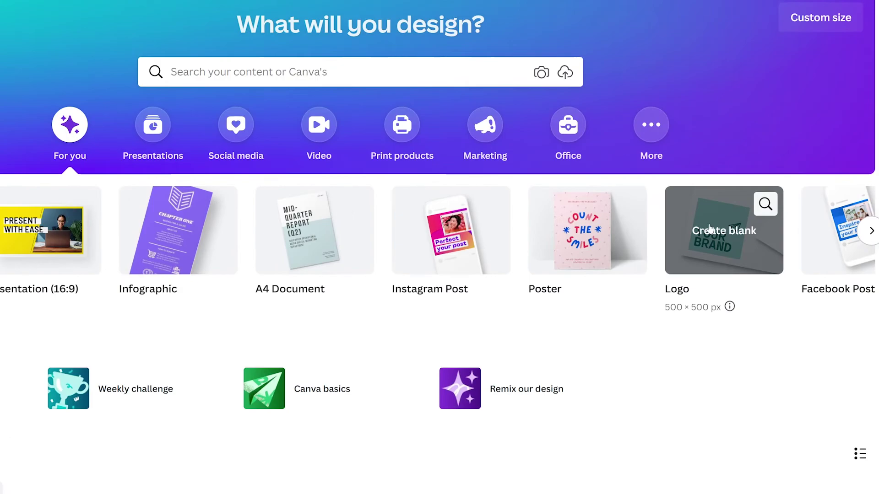
pyautogui.click(709, 228)
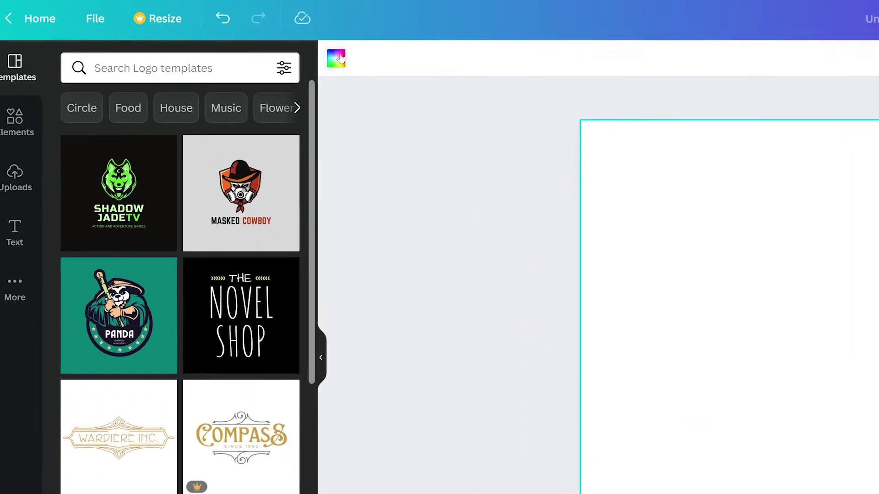
pyautogui.click(235, 61)
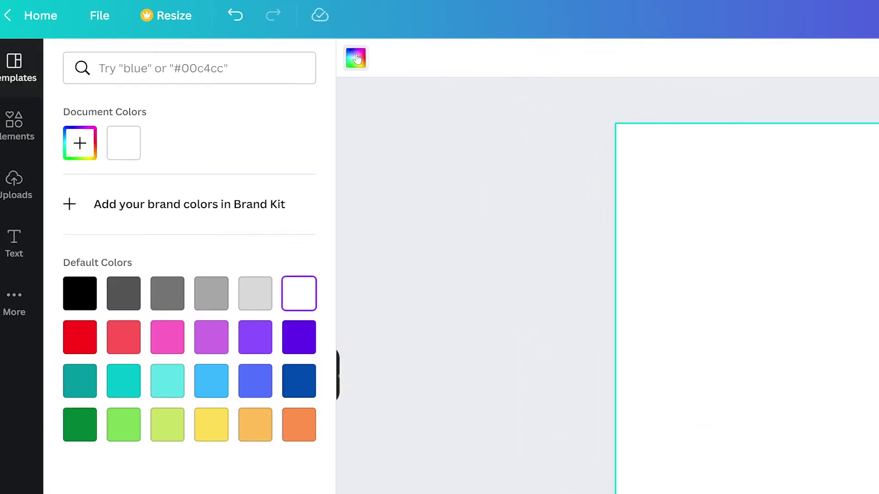
pyautogui.click(80, 144)
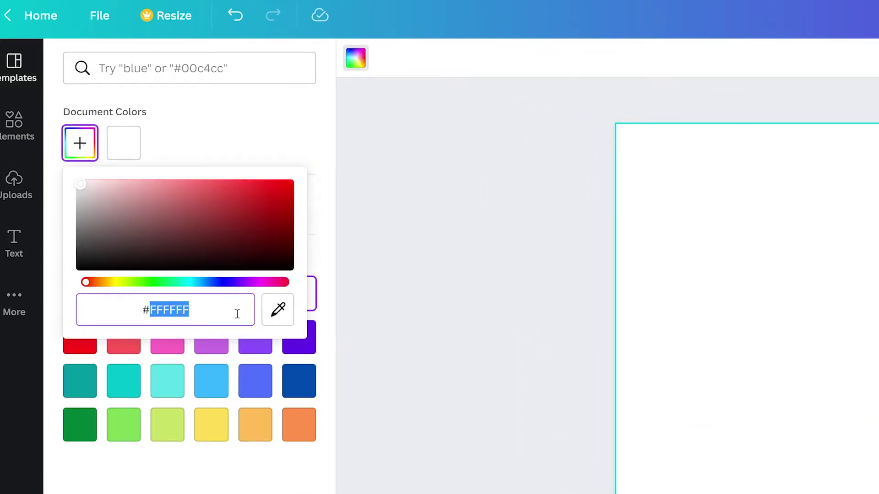
pyautogui.write('1D406D')
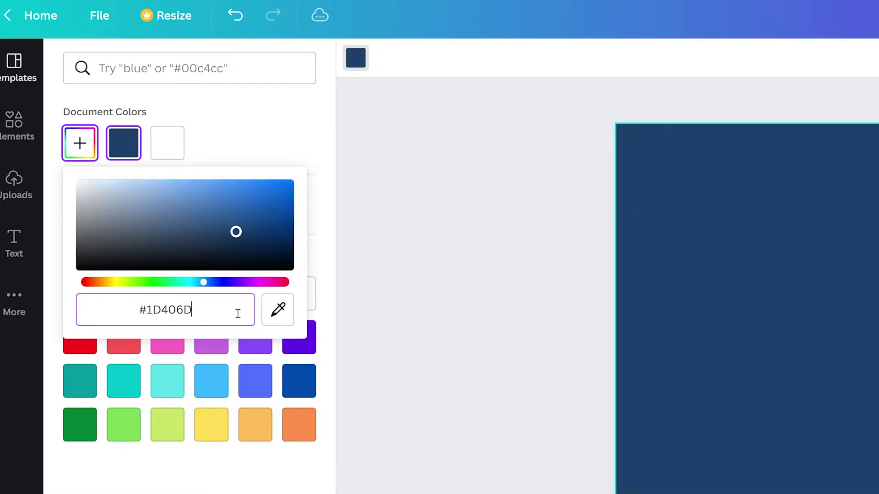
pyautogui.press('Escape')
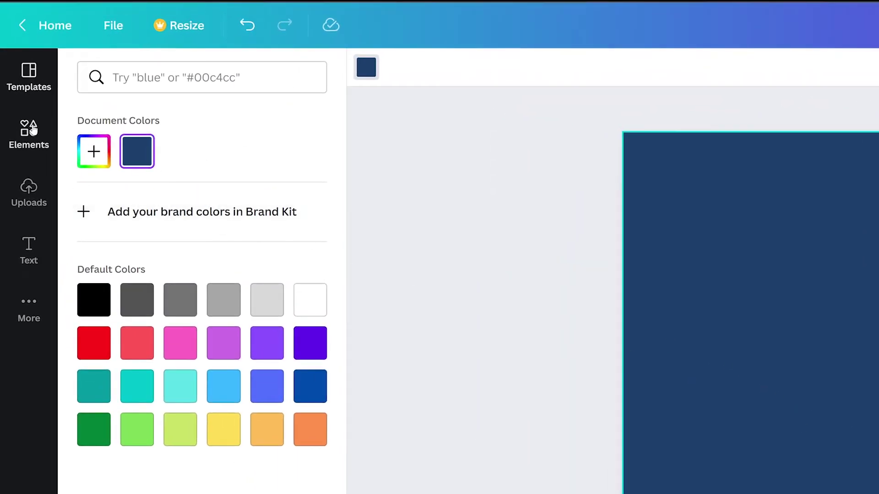
pyautogui.click(33, 130)
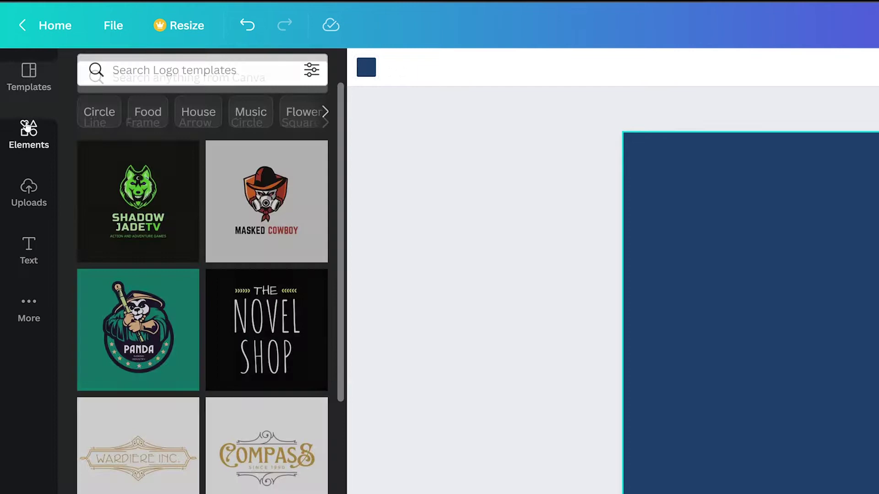
# Add an enlarged light-blue 'water' wave graphic across the page's lower-right corner.
pyautogui.click(170, 73)
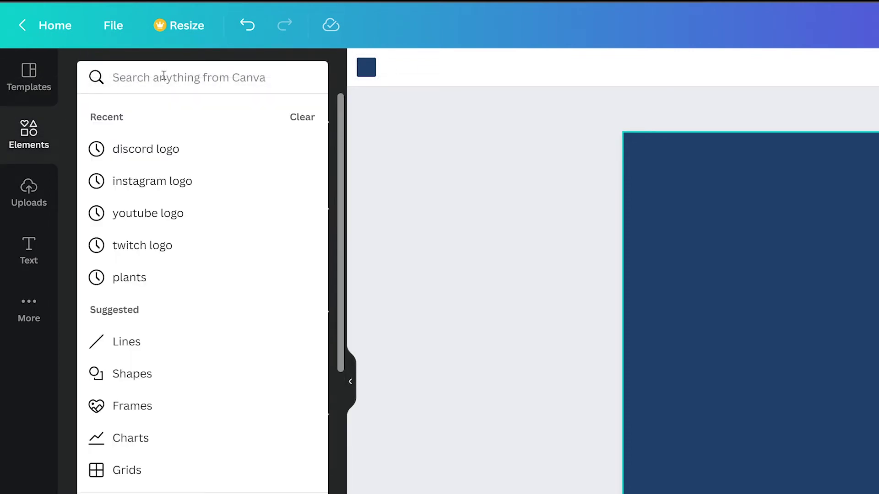
pyautogui.write('water')
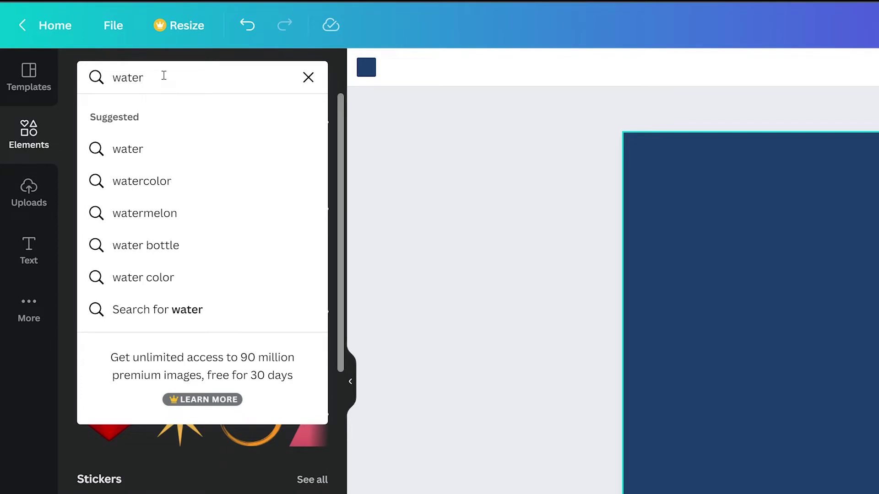
pyautogui.click(174, 162)
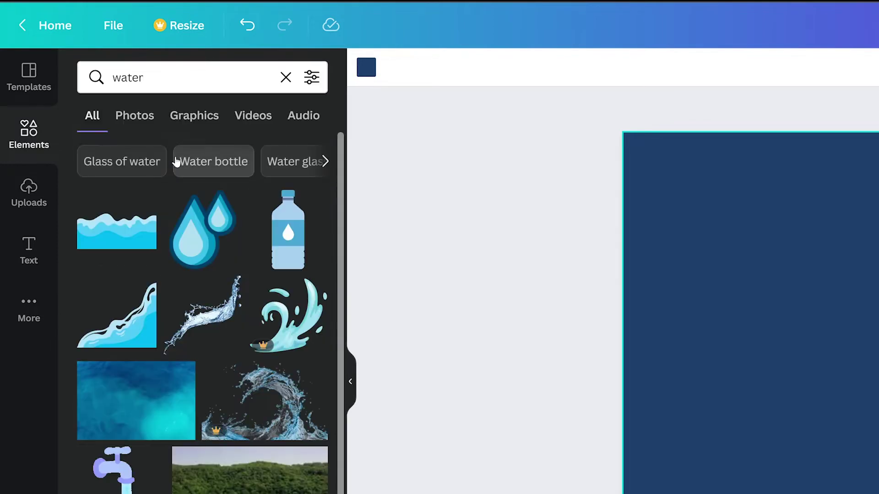
pyautogui.moveTo(119, 325); pyautogui.dragTo(779, 360)
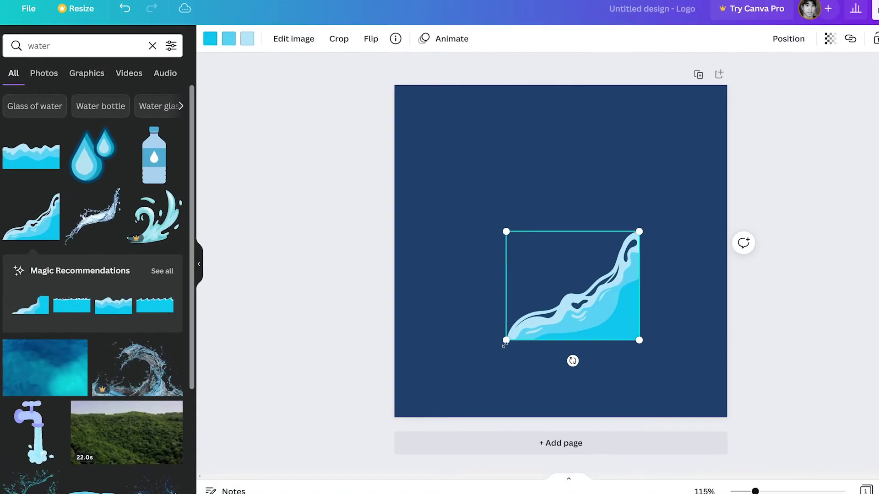
pyautogui.moveTo(505, 344); pyautogui.dragTo(314, 459)
pyautogui.moveTo(532, 337); pyautogui.dragTo(616, 295)
pyautogui.click(778, 258)
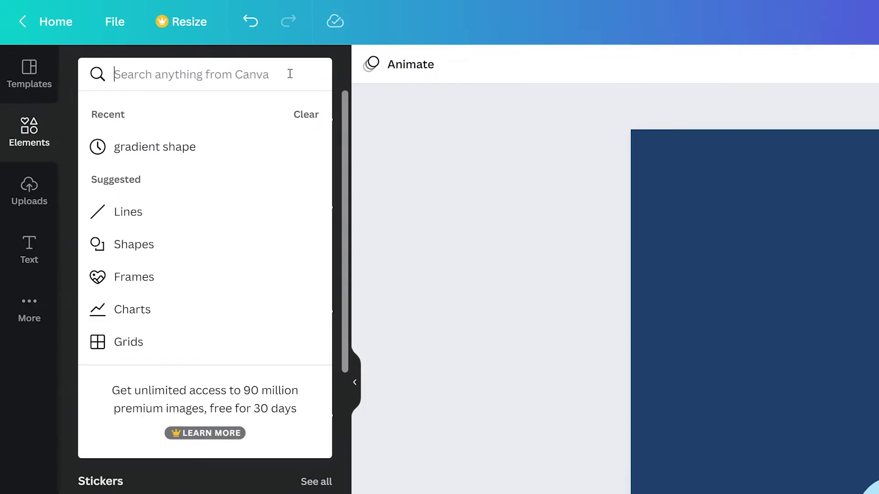
# Add a pink-to-yellow 'gradient shape' blob, tilted about 34 degrees and enlarged.
pyautogui.write('gradient shape')
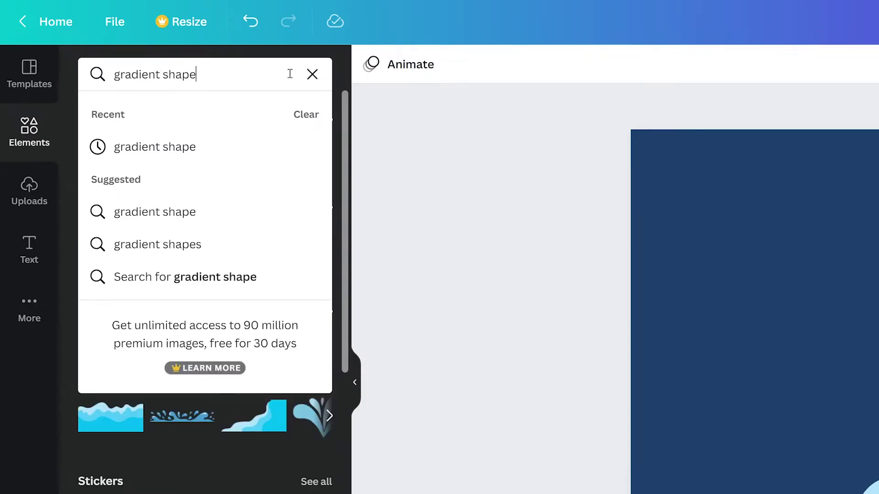
pyautogui.press('Return')
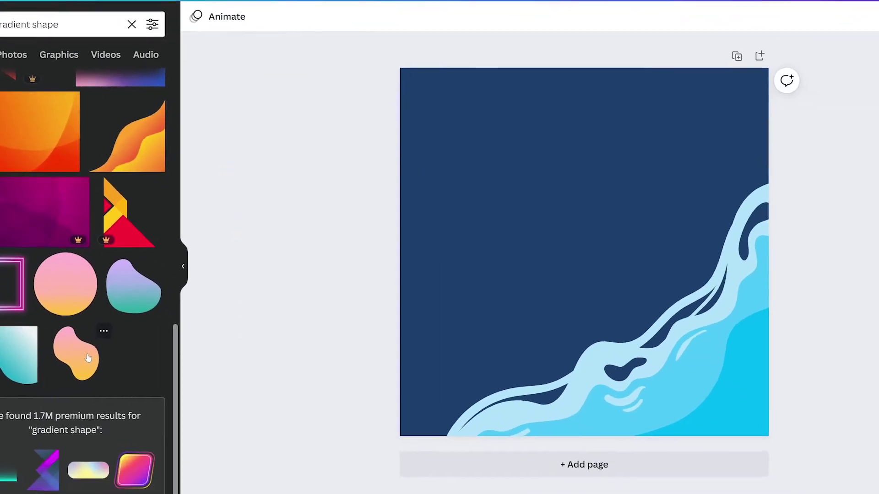
pyautogui.click(167, 433)
pyautogui.moveTo(583, 349); pyautogui.dragTo(662, 358)
pyautogui.moveTo(503, 213); pyautogui.dragTo(377, 173)
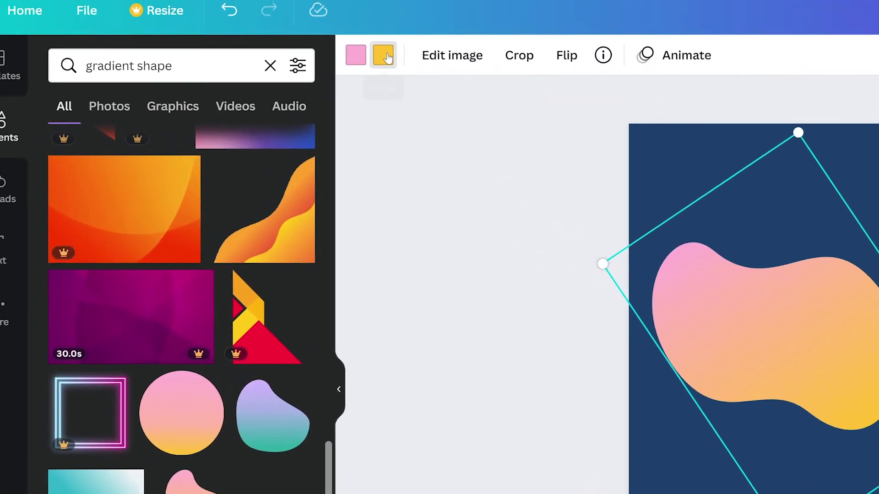
# Recolour the blob's gradient to navy and light blue, then enlarge it and move it down-left, partly off the page.
pyautogui.click(383, 55)
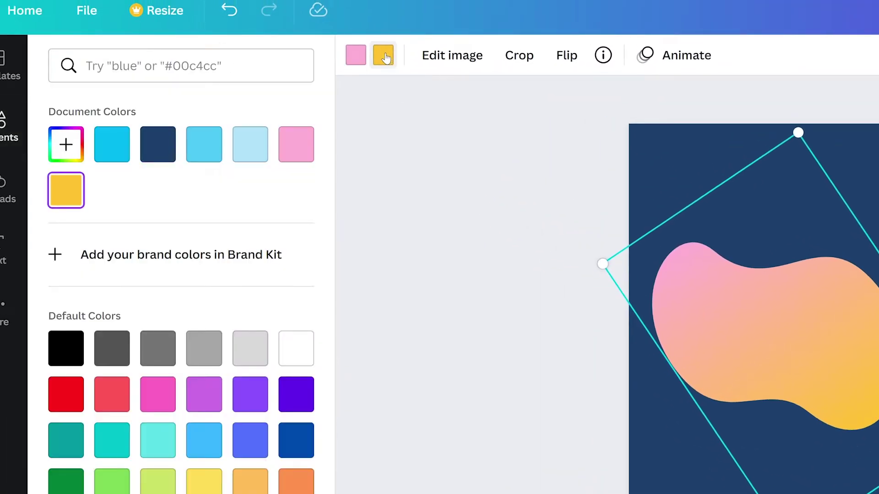
pyautogui.click(158, 144)
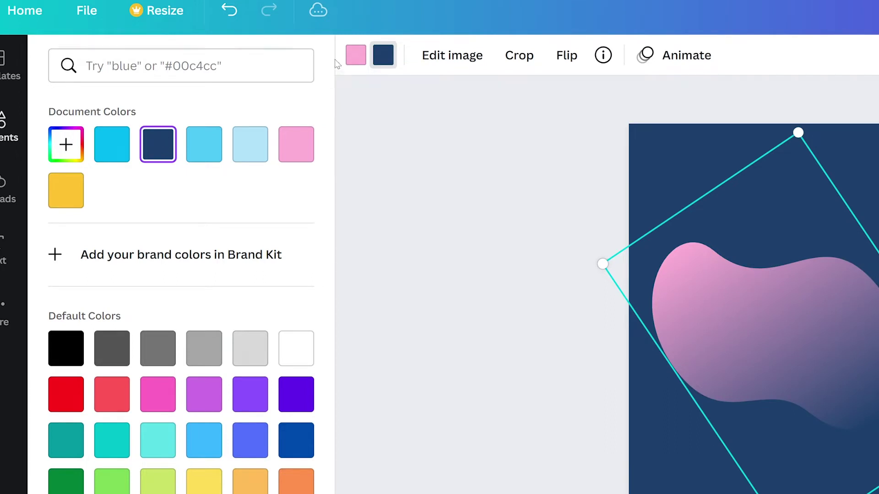
pyautogui.click(353, 64)
pyautogui.click(244, 148)
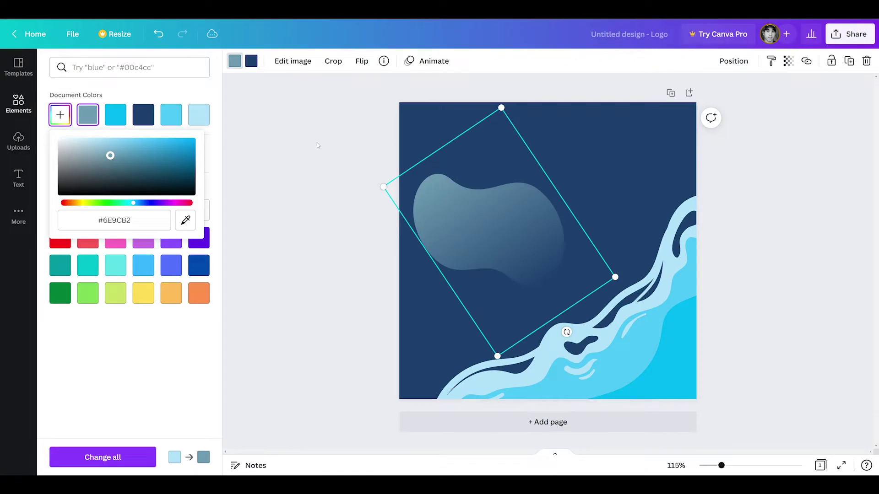
pyautogui.click(639, 287)
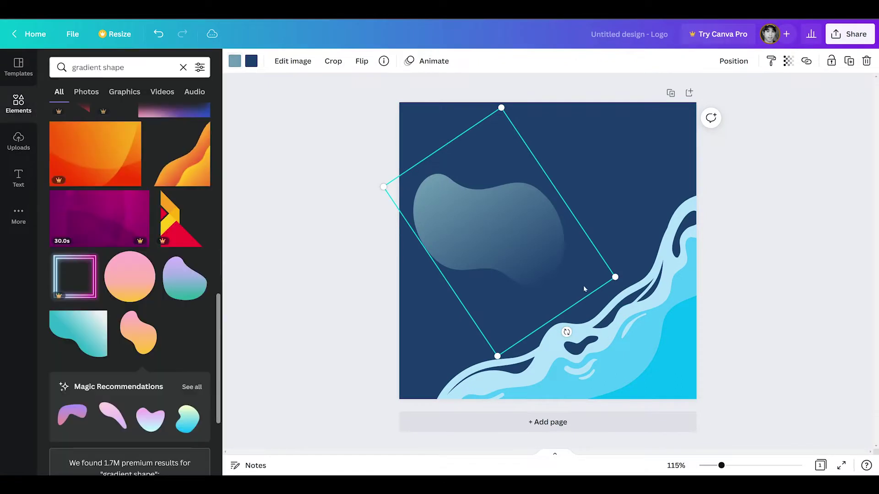
pyautogui.moveTo(639, 287); pyautogui.dragTo(701, 303)
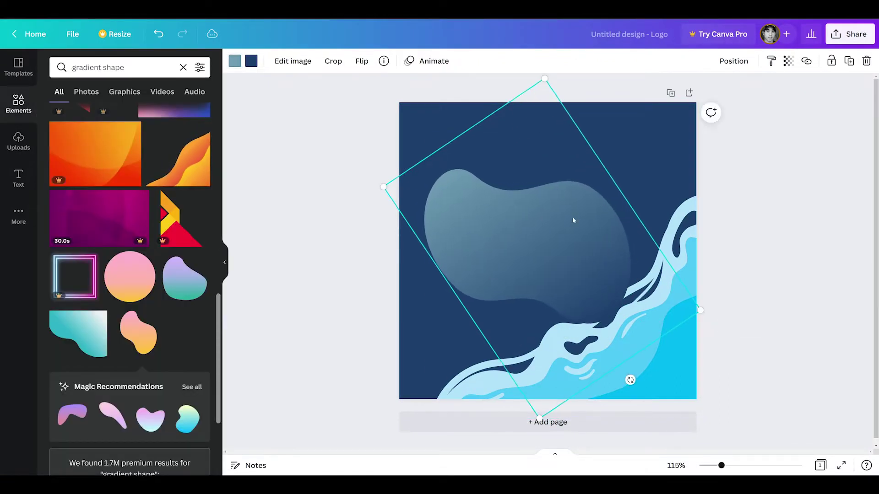
pyautogui.moveTo(573, 220); pyautogui.dragTo(509, 310)
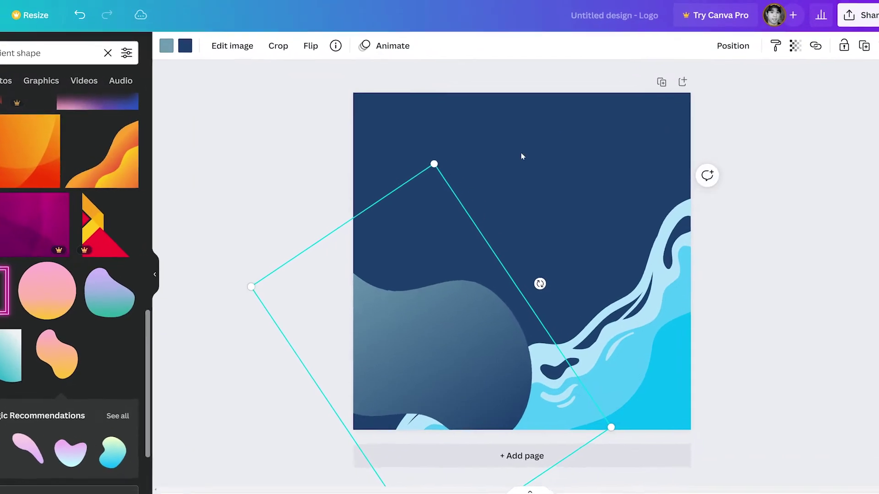
# Send the gradient blob behind the wave and shift it lower along the left edge.
pyautogui.click(733, 45)
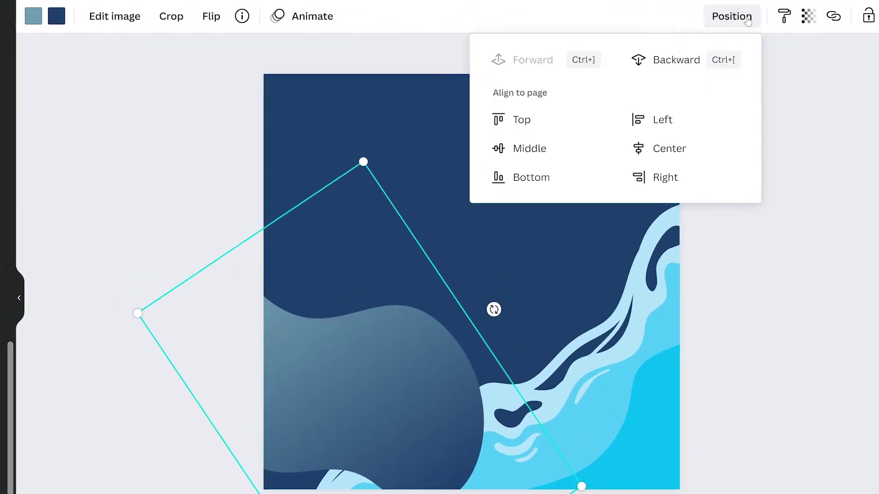
pyautogui.click(687, 81)
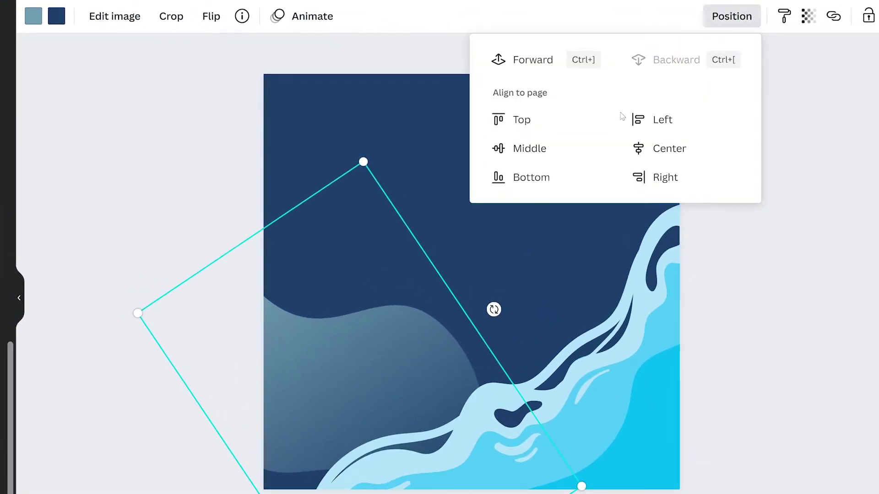
pyautogui.click(617, 259)
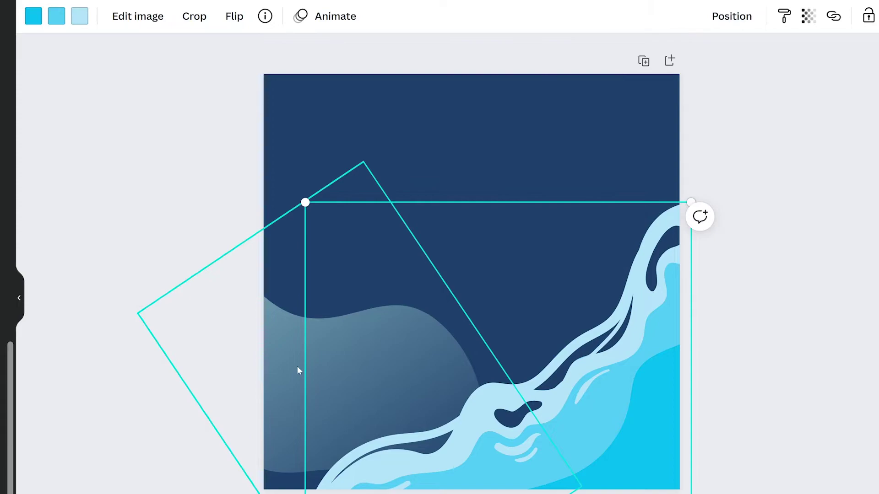
pyautogui.moveTo(297, 370)
pyautogui.mouseDown()
pyautogui.moveTo(281, 398)
pyautogui.moveTo(283, 365)
pyautogui.mouseUp()
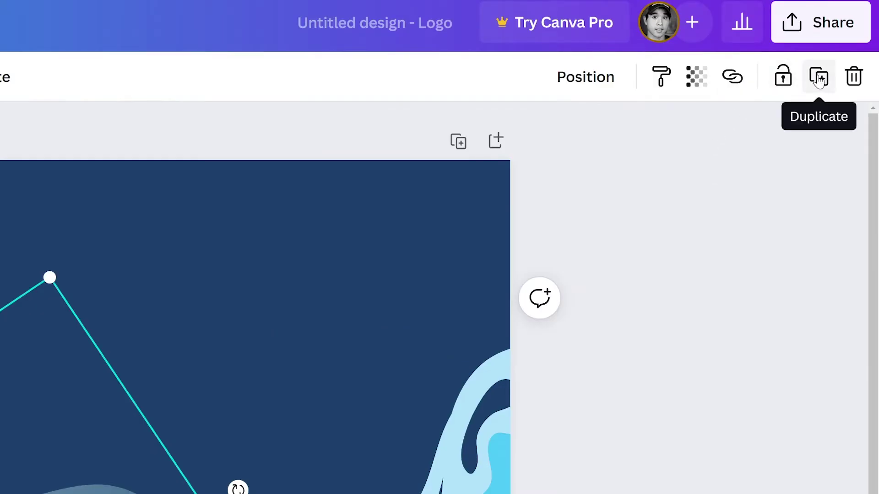
# Duplicate the blob, rotate the copy about 47 degrees at upper right, and send it behind the waves.
pyautogui.click(819, 79)
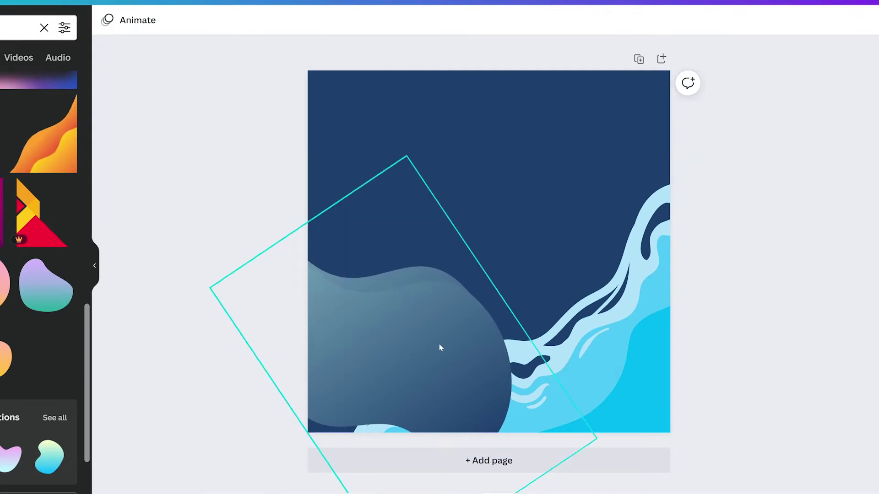
pyautogui.click(438, 347)
pyautogui.moveTo(449, 330); pyautogui.dragTo(551, 183)
pyautogui.moveTo(614, 325); pyautogui.dragTo(325, 236)
pyautogui.click(106, 20)
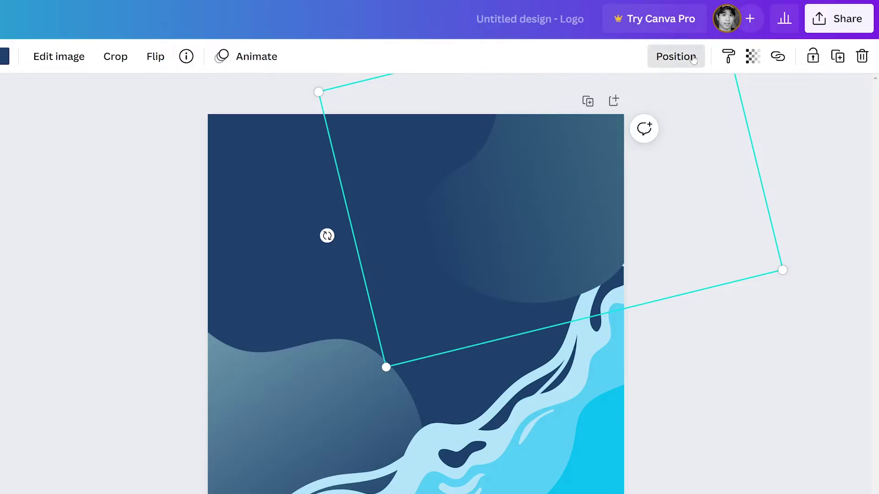
pyautogui.click(694, 60)
pyautogui.click(630, 102)
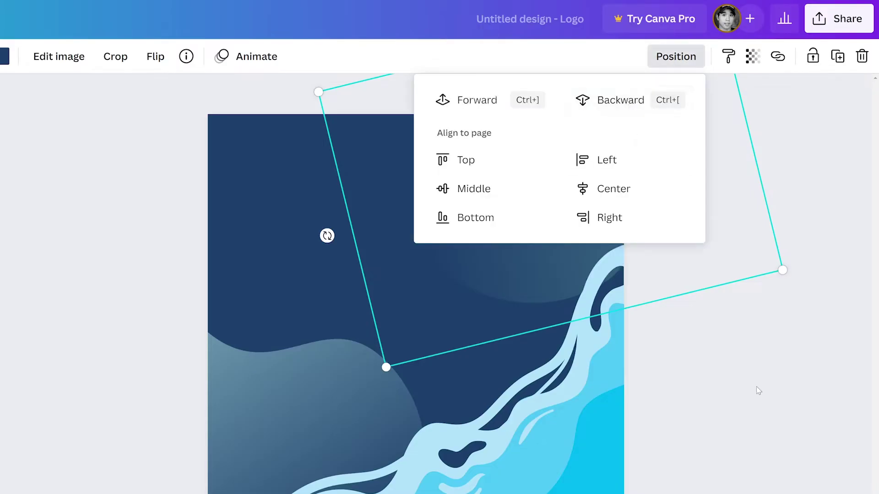
pyautogui.click(838, 56)
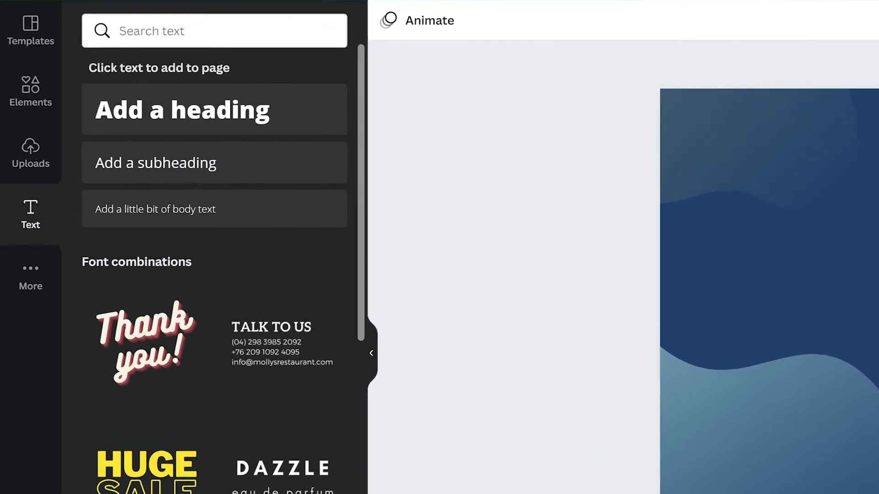
# Add a YOUTUBE heading with a one-line 'SUBSCRIBE FOR SMOL ISOPODS' subheading beneath it.
pyautogui.click(183, 110)
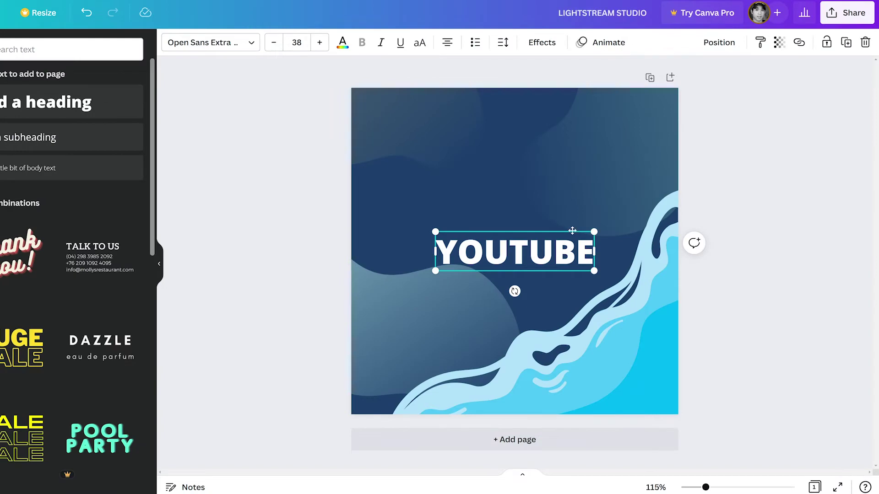
pyautogui.moveTo(517, 247); pyautogui.dragTo(465, 136)
pyautogui.click(247, 201)
pyautogui.moveTo(42, 137); pyautogui.dragTo(474, 186)
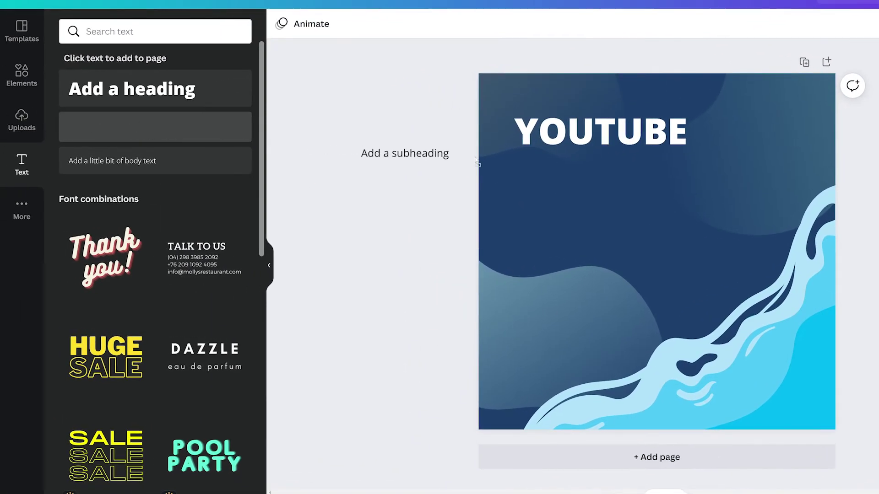
pyautogui.write('SUBSCRIBE FOR SMOL ISOPODS')
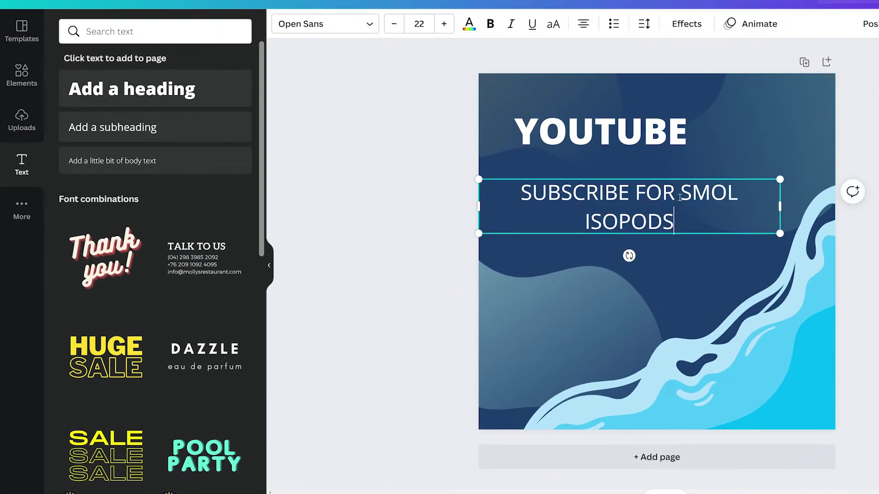
pyautogui.moveTo(778, 205); pyautogui.dragTo(699, 197)
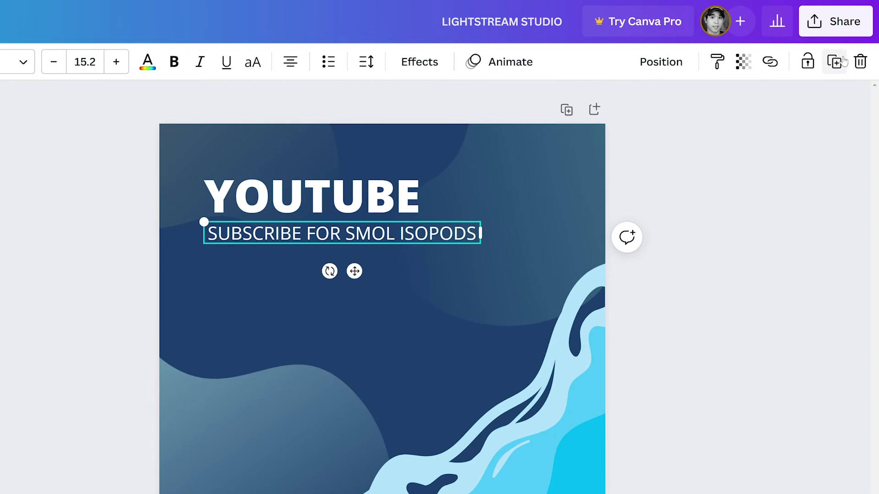
# Duplicate the subheading as the 'YOUTUBE.COM/TINYISOPOD' URL line near the bottom left.
pyautogui.click(843, 61)
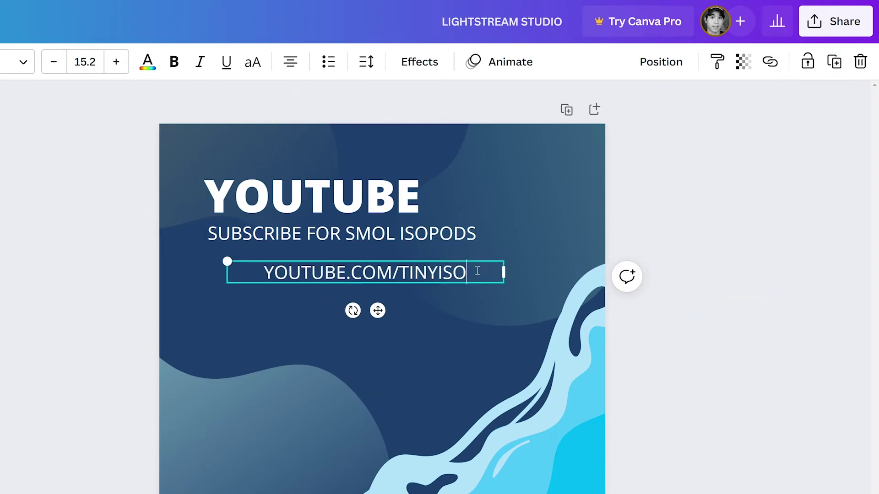
pyautogui.write('POD')
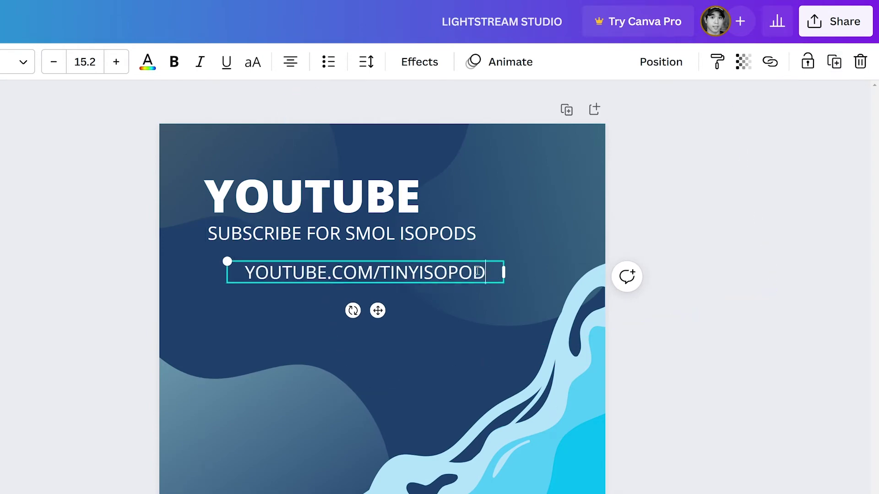
pyautogui.moveTo(423, 269); pyautogui.dragTo(386, 439)
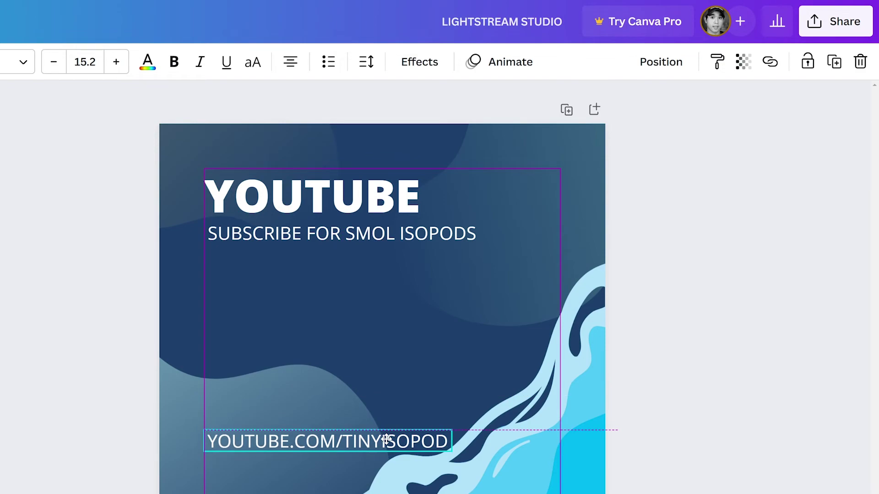
pyautogui.press('Escape')
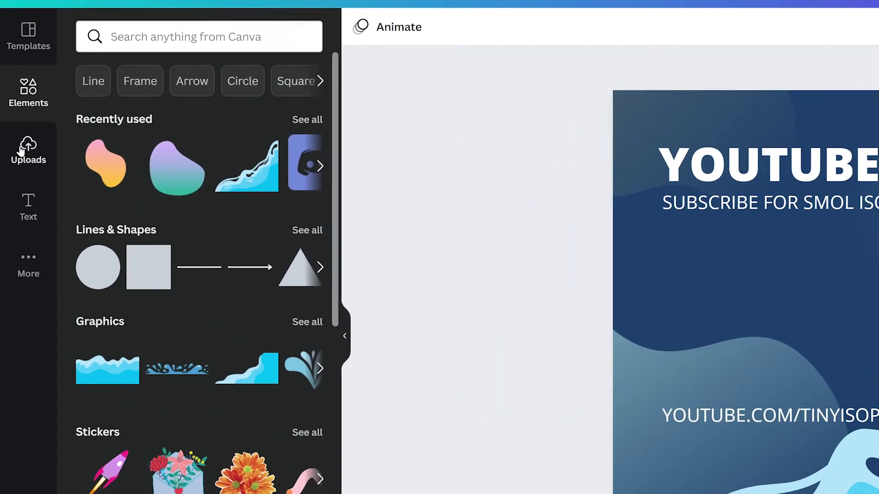
# Add the uploaded white YouTube logo, shrink it, and centre it with the URL line beneath.
pyautogui.click(14, 142)
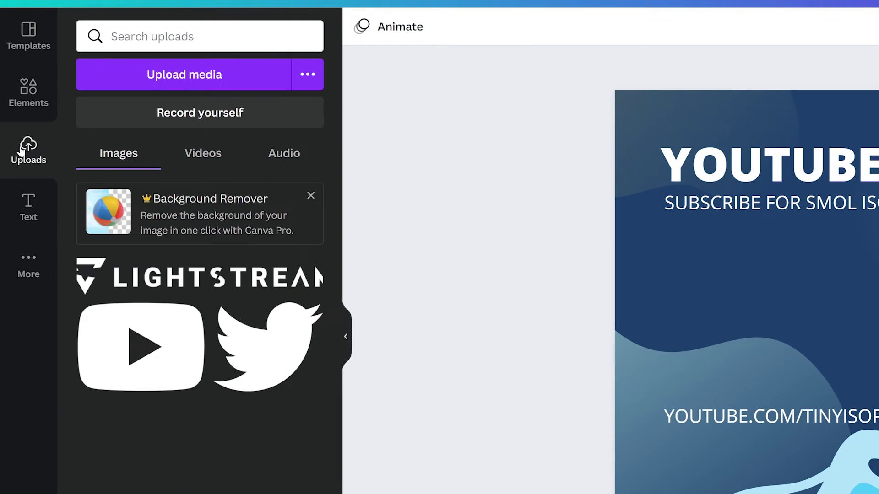
pyautogui.moveTo(173, 365); pyautogui.dragTo(772, 301)
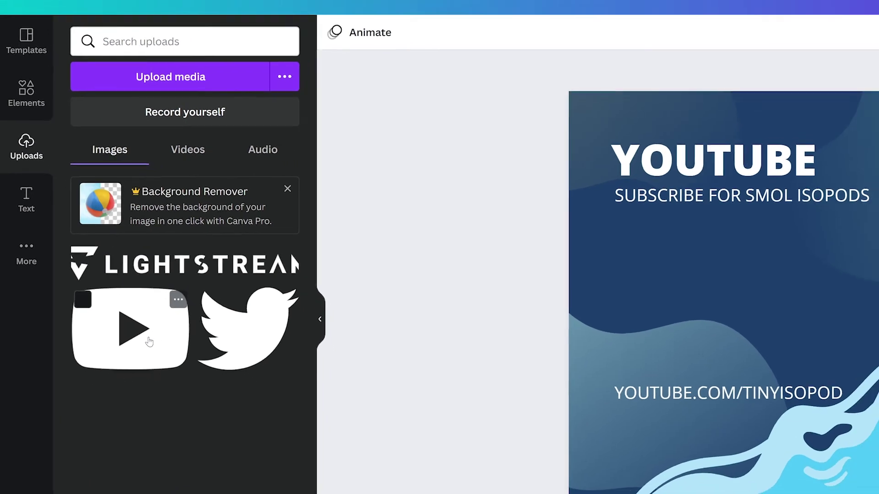
pyautogui.moveTo(581, 254); pyautogui.dragTo(576, 224)
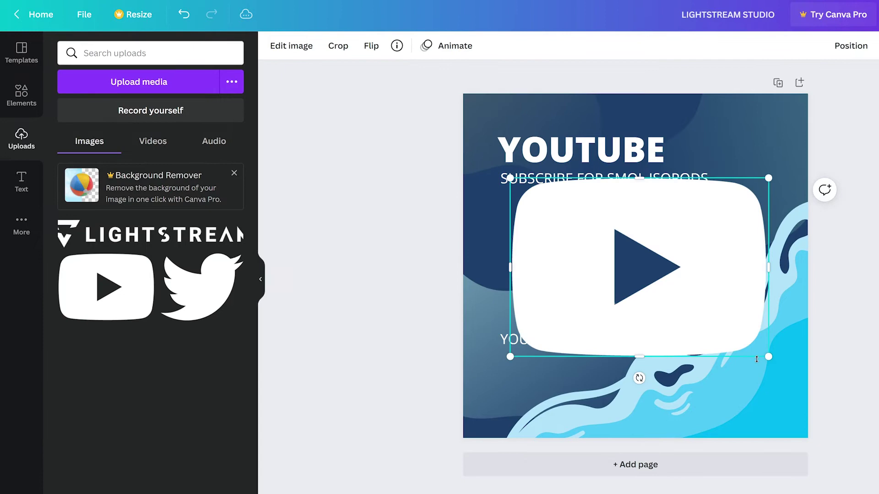
pyautogui.moveTo(771, 357); pyautogui.dragTo(638, 267)
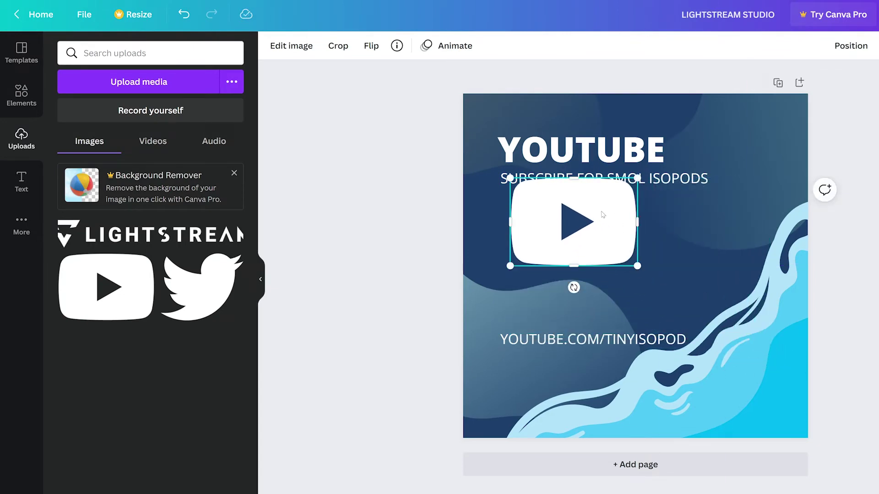
pyautogui.moveTo(602, 214); pyautogui.dragTo(665, 261)
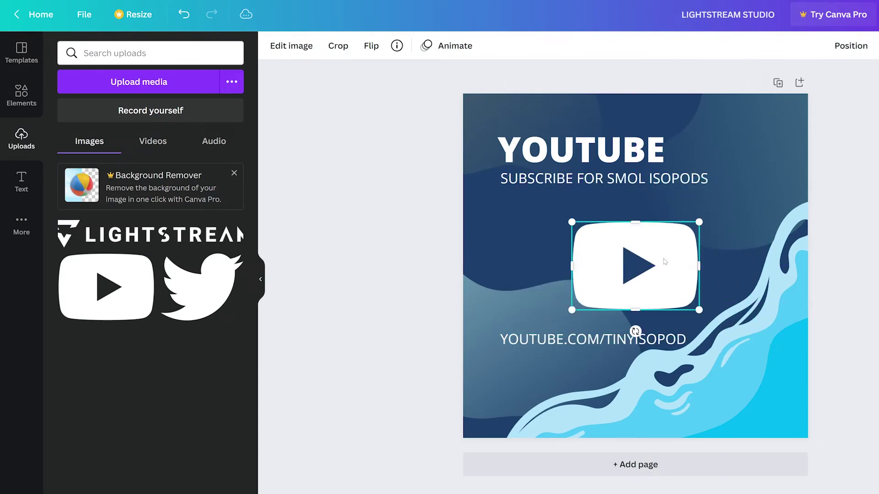
pyautogui.moveTo(627, 339); pyautogui.dragTo(664, 339)
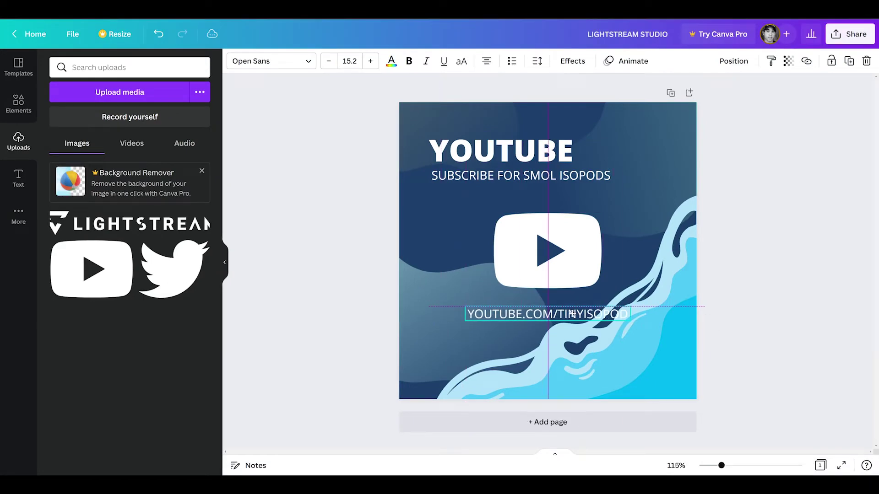
# Change the wave's brightest cyan to a deeper teal and nudge it toward the bottom-right corner.
pyautogui.moveTo(571, 314); pyautogui.dragTo(571, 314)
pyautogui.click(542, 338)
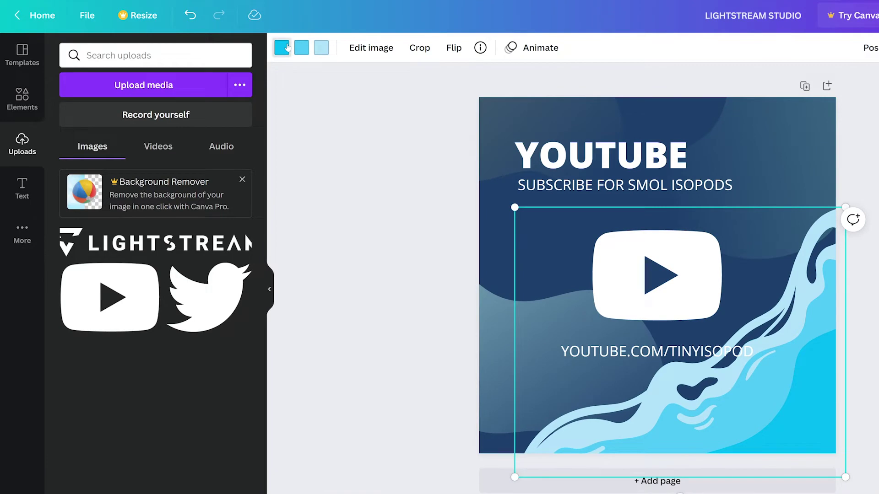
pyautogui.click(233, 64)
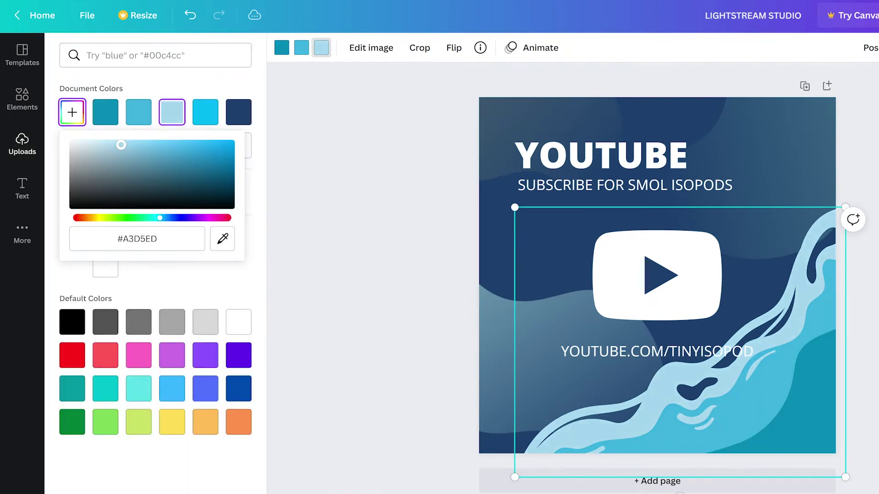
pyautogui.moveTo(819, 316); pyautogui.dragTo(828, 333)
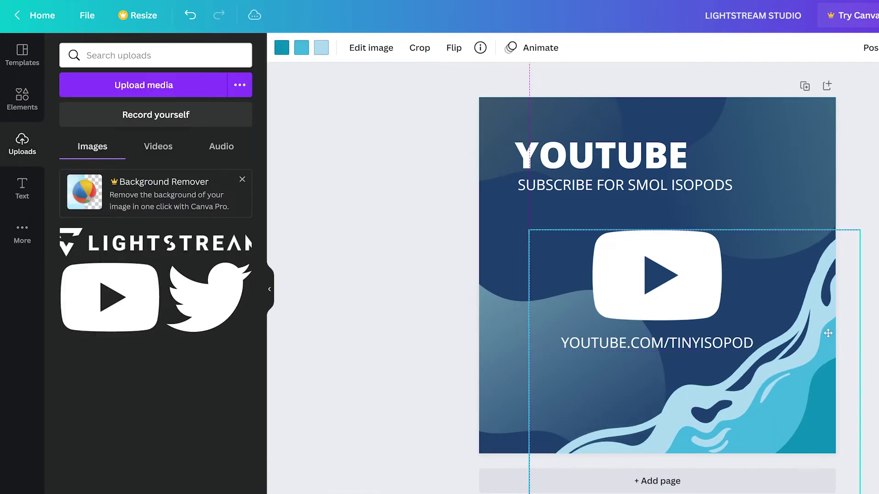
pyautogui.press('Escape')
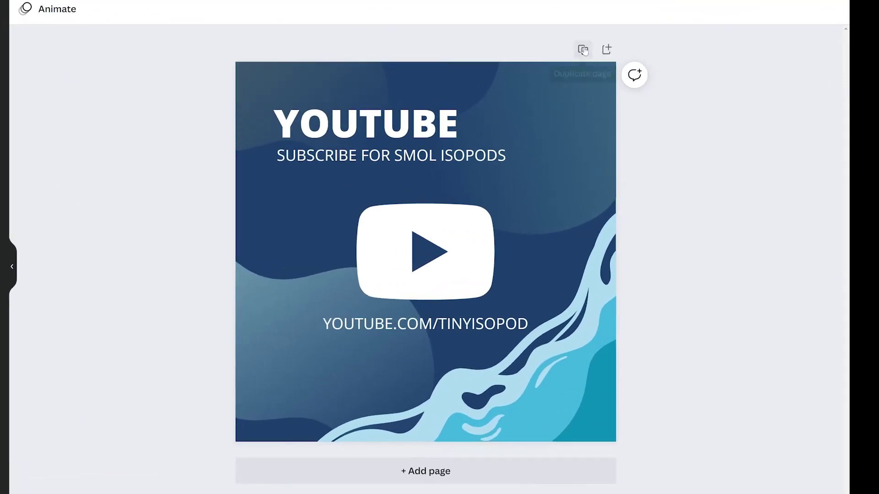
# Duplicate the page and place a shrunken Twitter bird logo below 'SMOL ISOPOD TWEETS' on page 2.
pyautogui.click(583, 49)
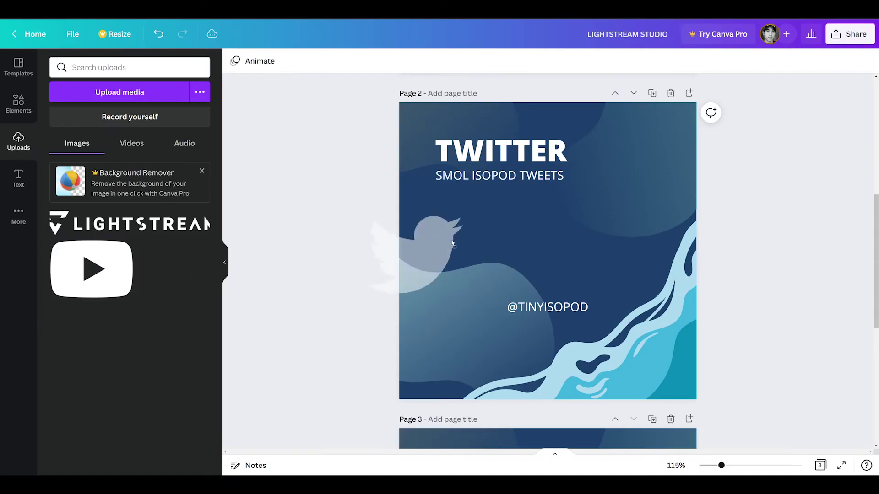
pyautogui.moveTo(452, 243); pyautogui.dragTo(536, 240)
pyautogui.moveTo(609, 187); pyautogui.dragTo(574, 227)
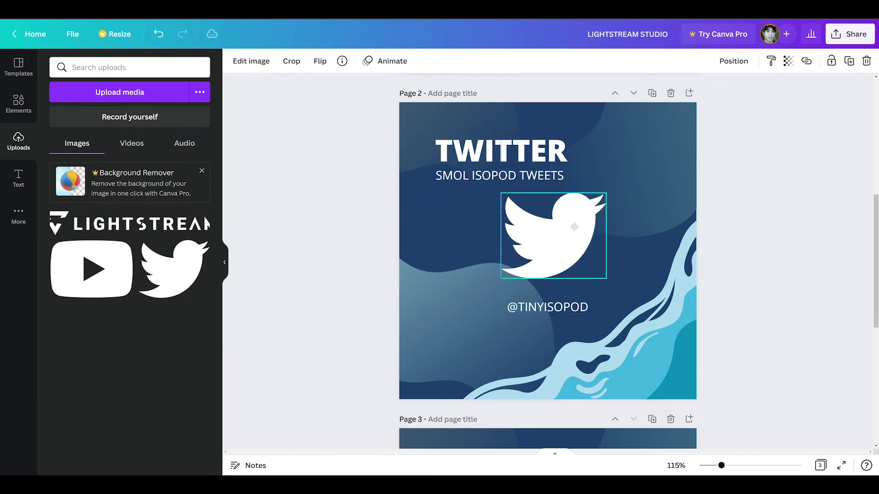
pyautogui.scroll(-6, 574, 227)
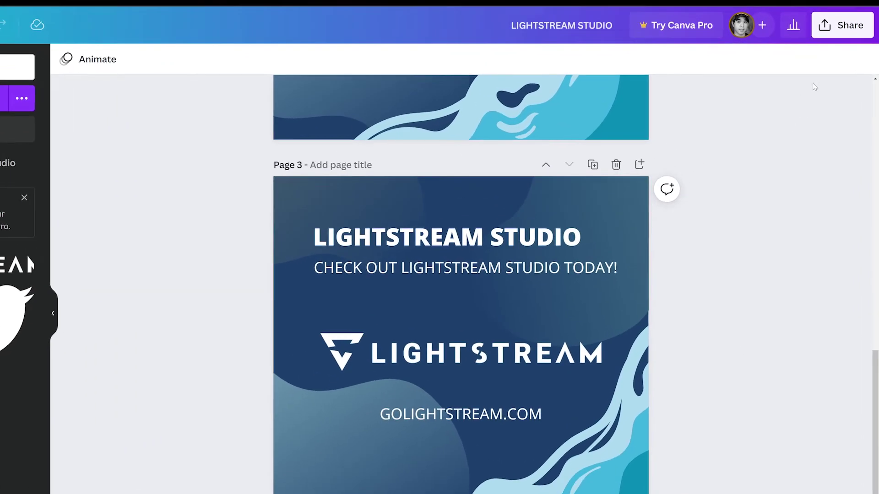
# Download all three pages of the design as PNG images.
pyautogui.click(846, 36)
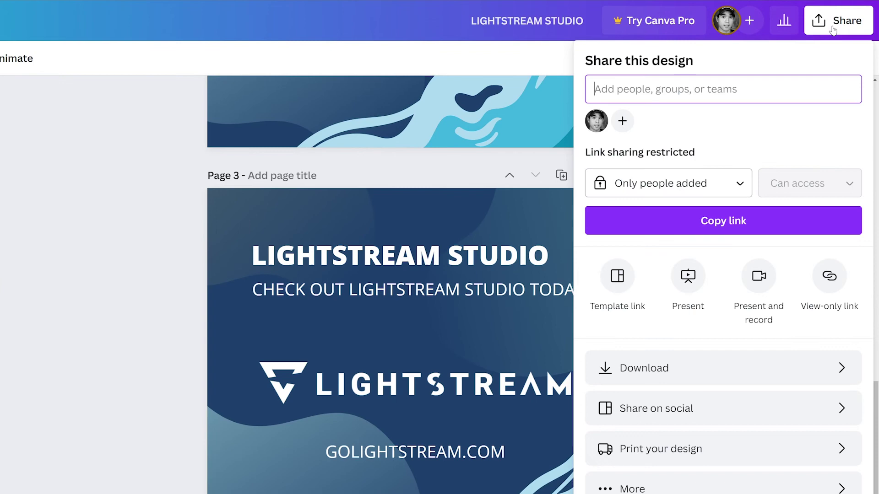
pyautogui.click(686, 368)
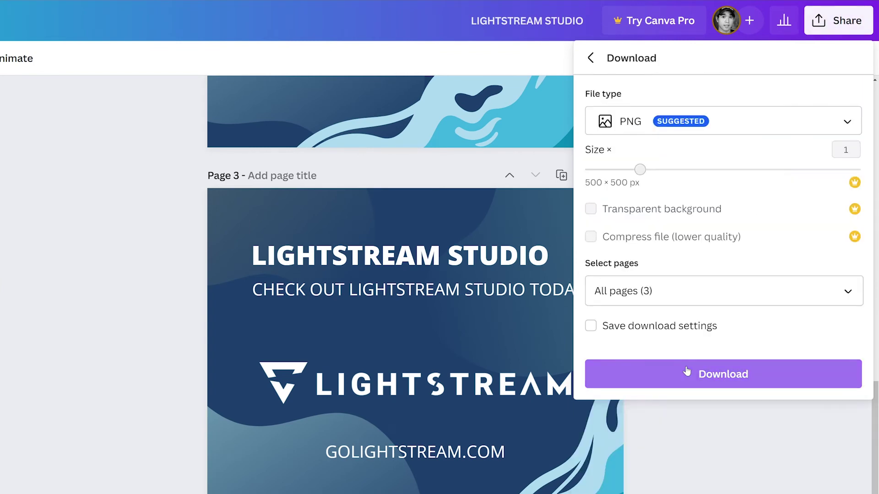
pyautogui.click(725, 130)
pyautogui.click(728, 125)
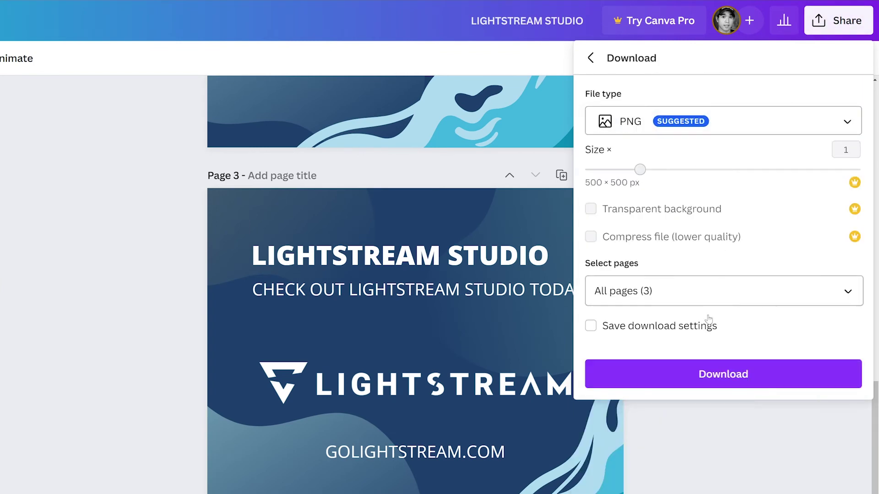
pyautogui.click(704, 378)
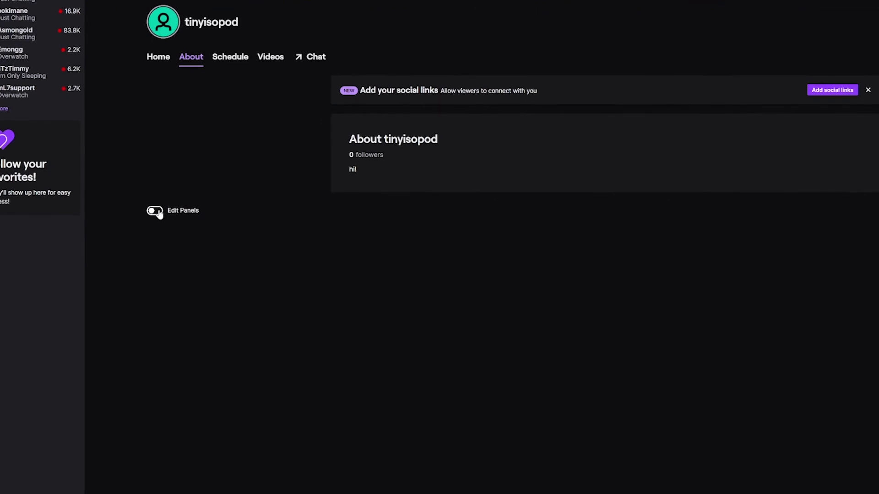
# Add an image panel on the Twitch About page with the YouTube graphic, cropped to the full image.
pyautogui.click(155, 210)
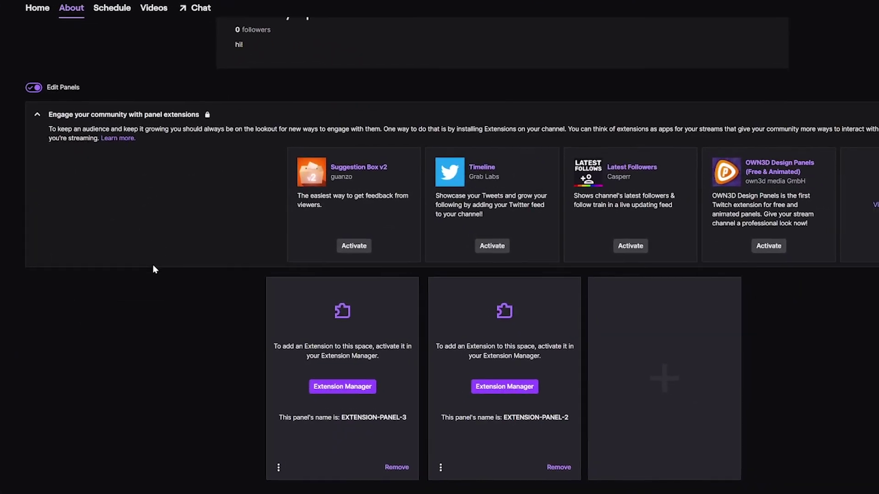
pyautogui.click(665, 367)
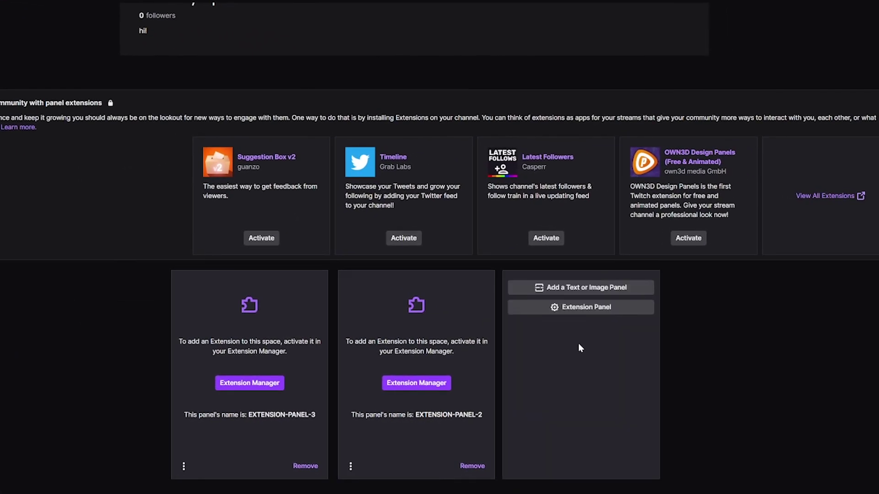
pyautogui.click(587, 288)
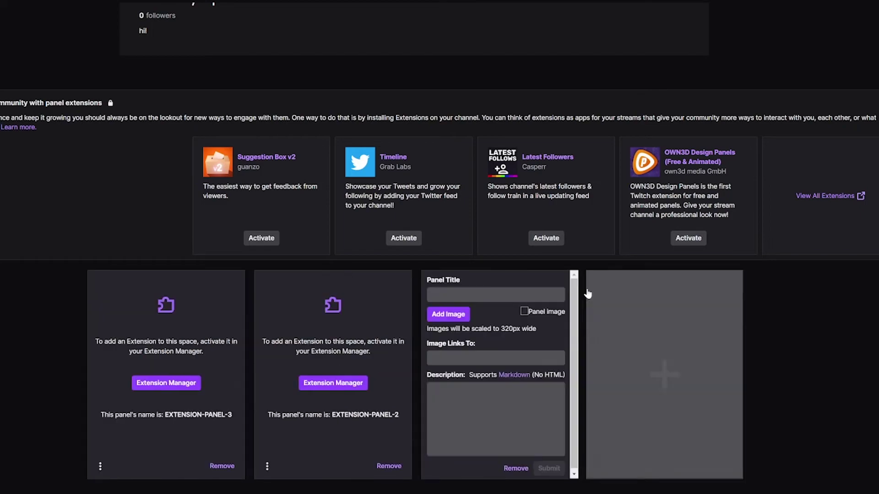
pyautogui.click(455, 314)
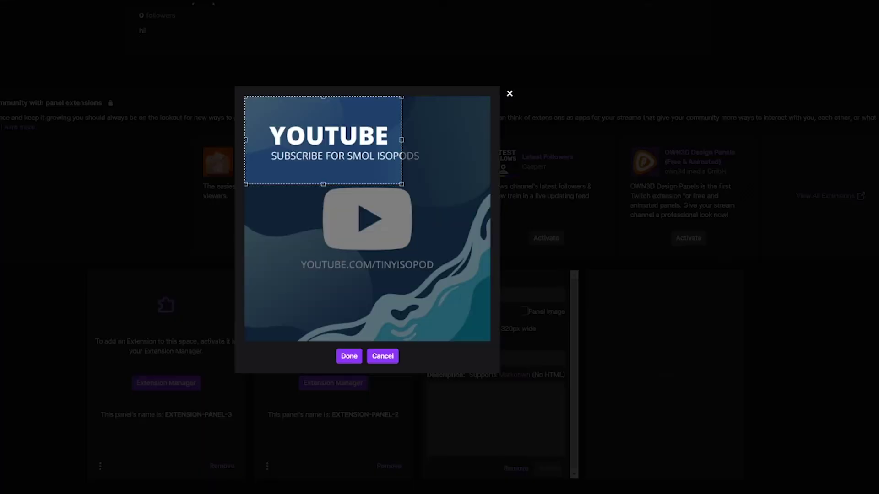
pyautogui.moveTo(402, 182); pyautogui.dragTo(527, 367)
pyautogui.click(353, 357)
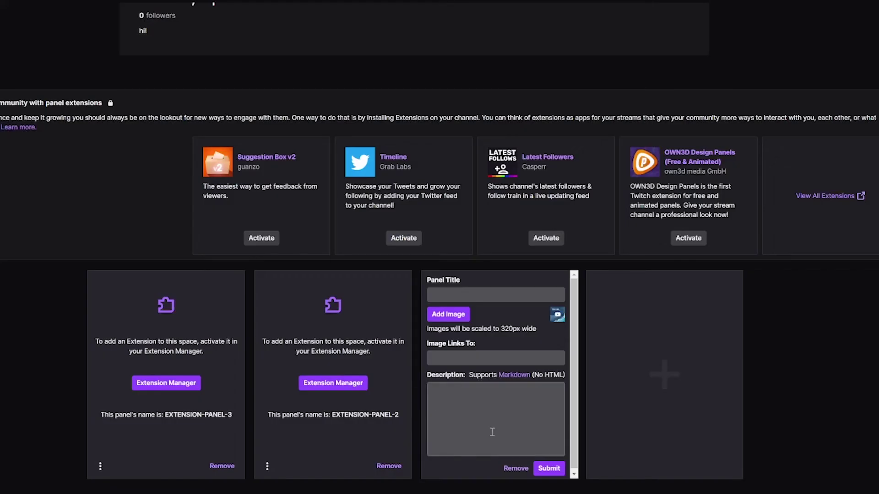
# Save the YouTube panel, then add a second image panel linking to the Twitter profile.
pyautogui.click(551, 469)
pyautogui.click(684, 380)
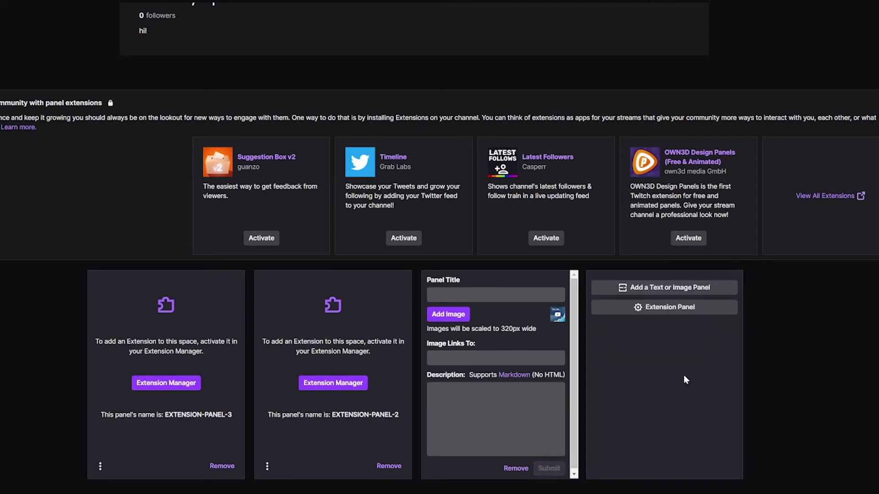
pyautogui.click(691, 288)
pyautogui.click(571, 359)
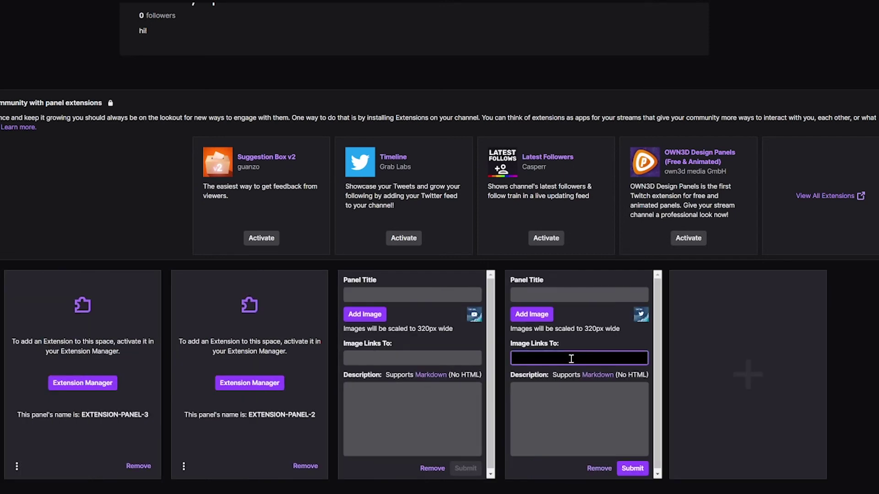
pyautogui.write('https://twitter.com/tinyisopod')
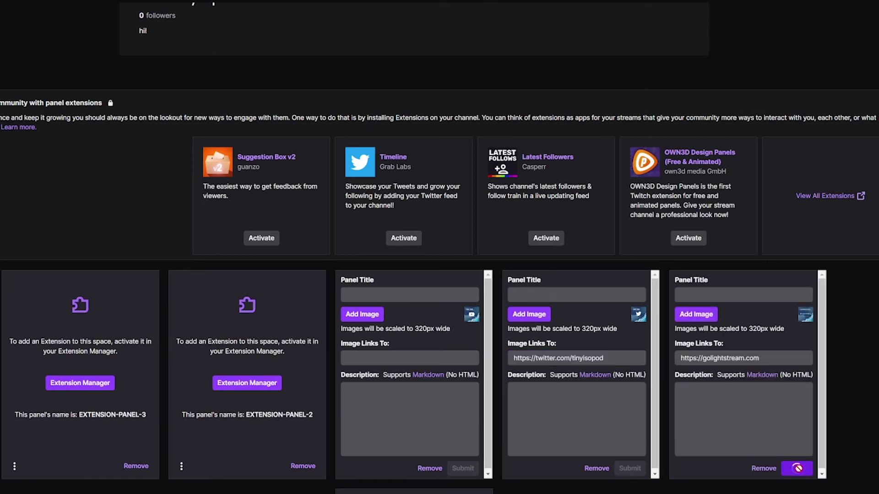
pyautogui.click(798, 469)
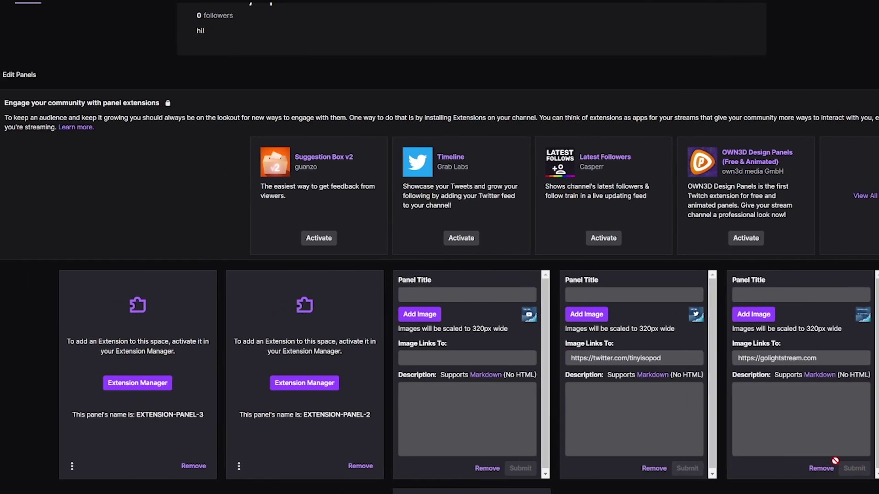
# Turn off Edit Panels to preview the YouTube, Twitter and Lightstream Studio panels.
pyautogui.click(88, 74)
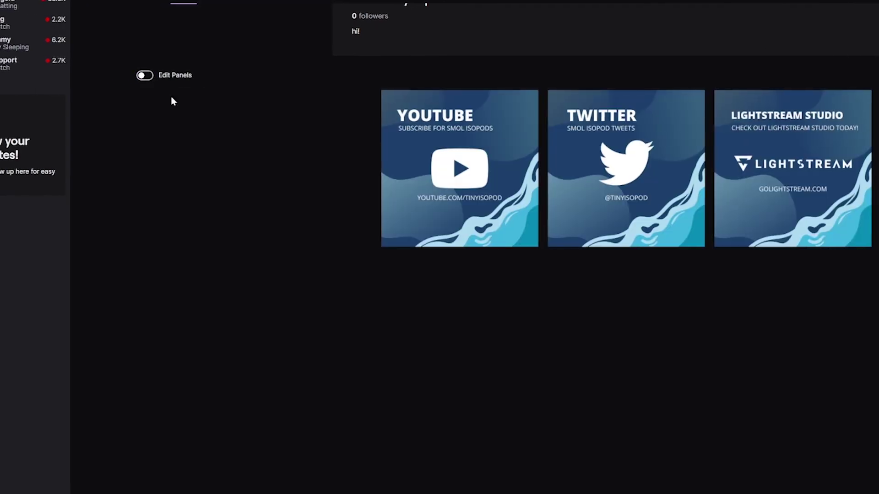